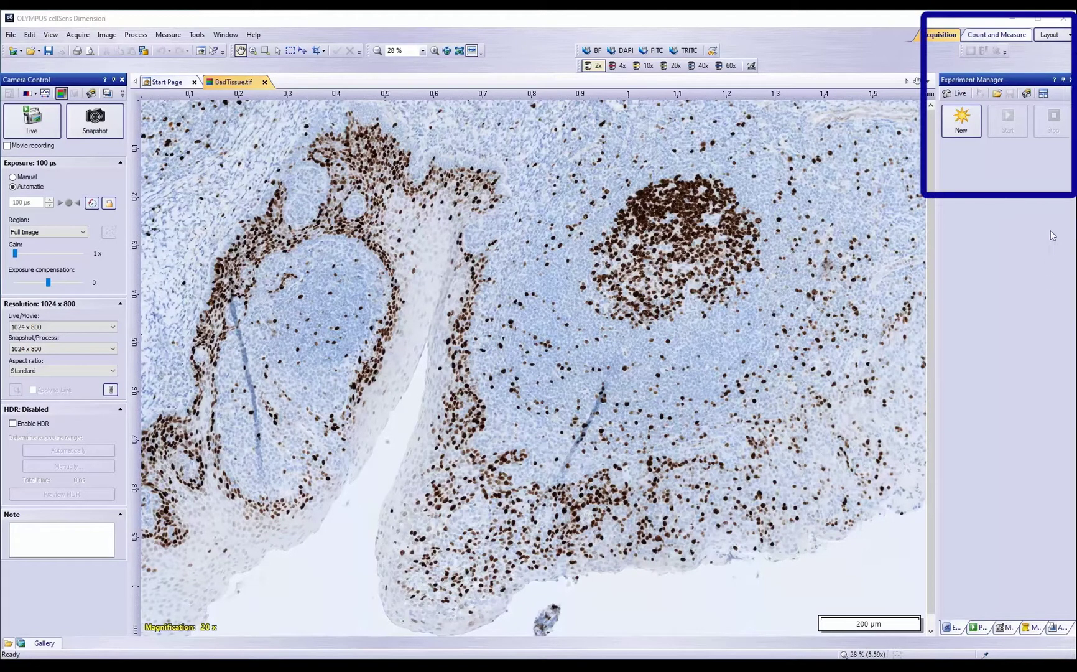
# - Make the Simple layout visible in Manage Layouts and switch the workspace to Simple
pyautogui.click(1065, 40)
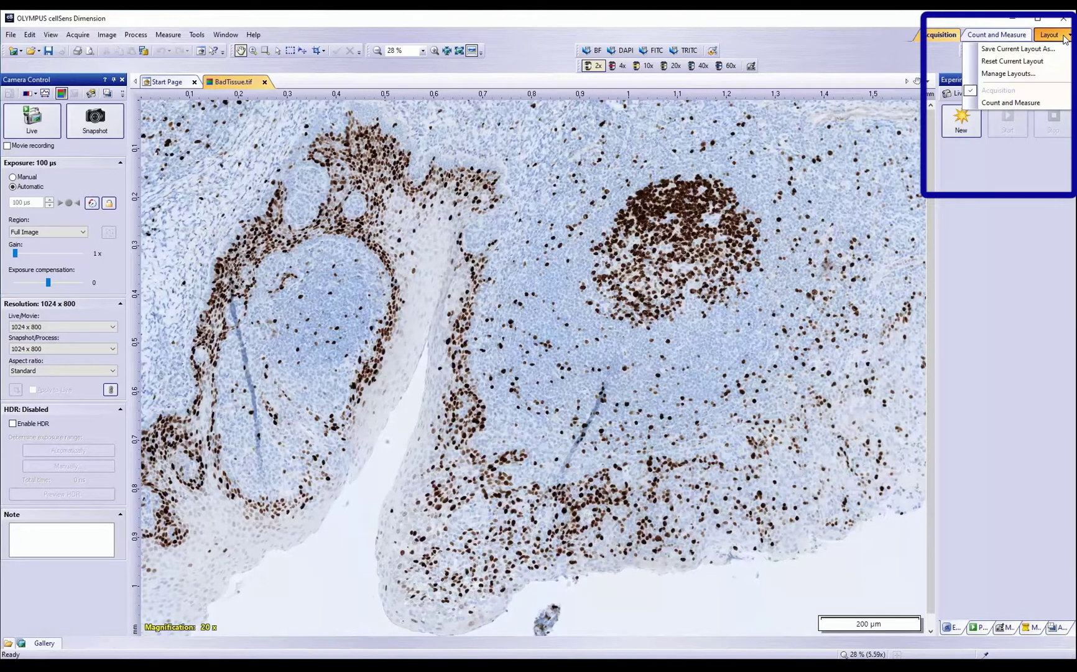
pyautogui.click(1003, 74)
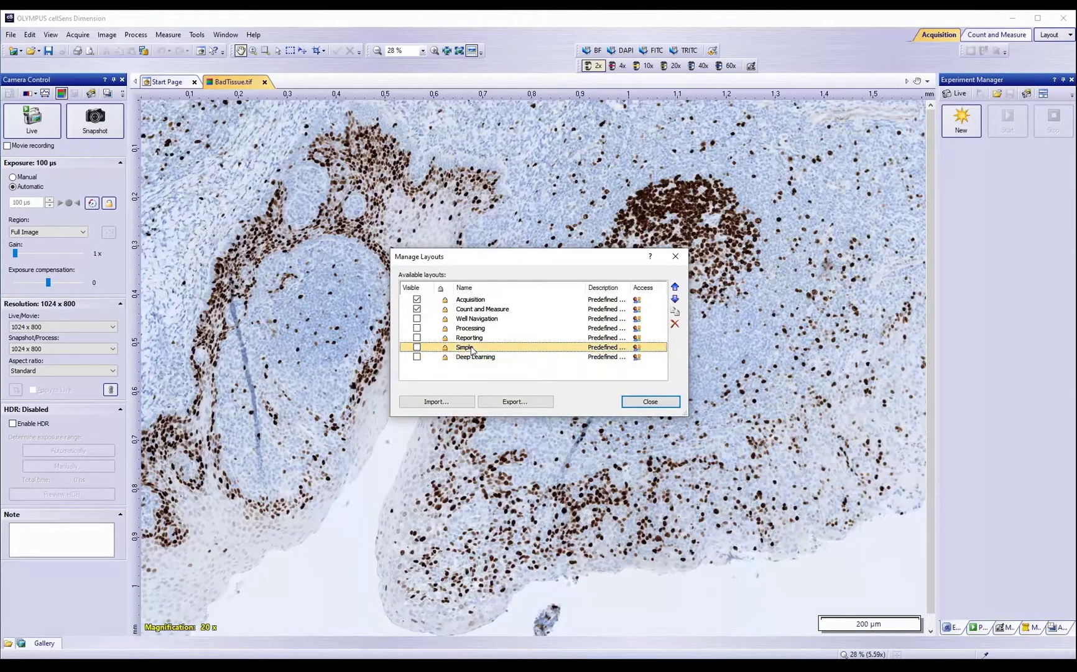
pyautogui.click(416, 346)
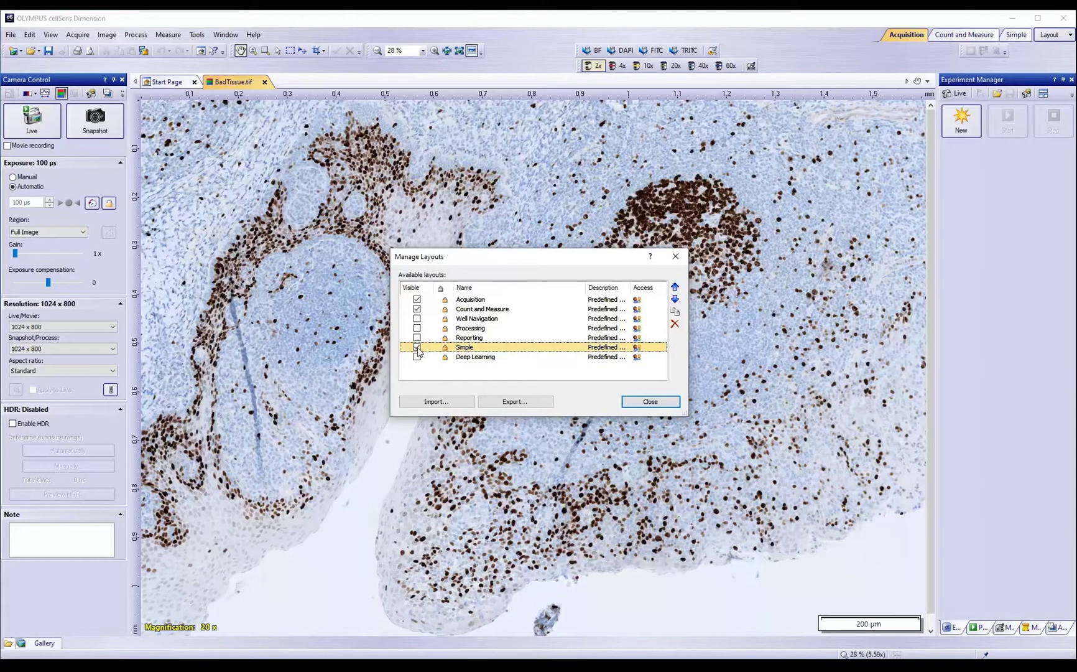
pyautogui.click(650, 402)
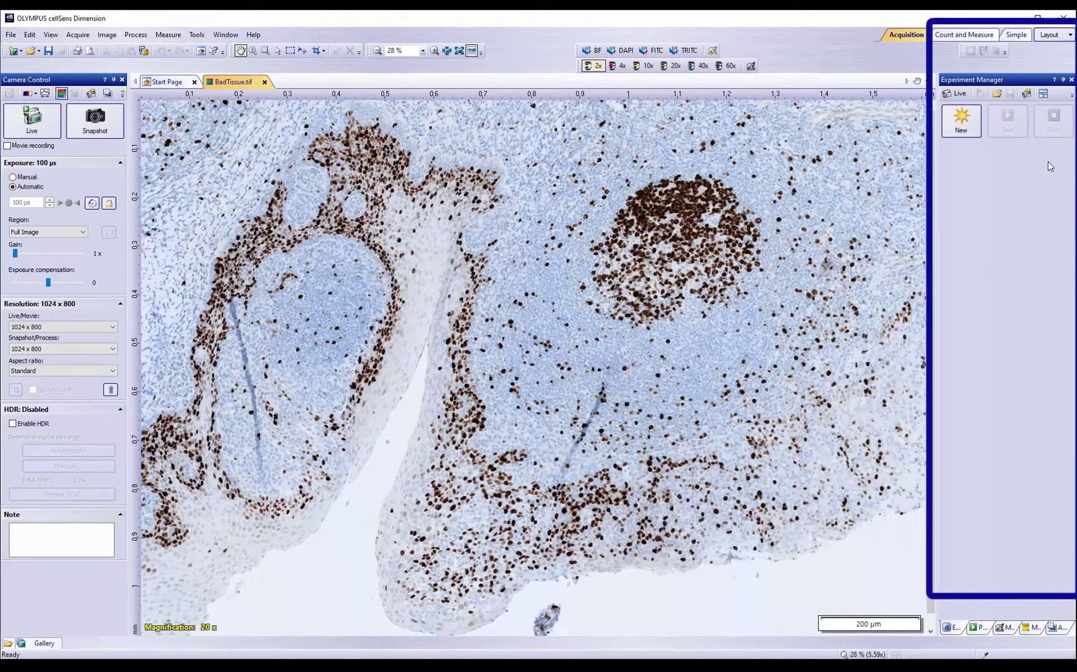
pyautogui.click(1016, 35)
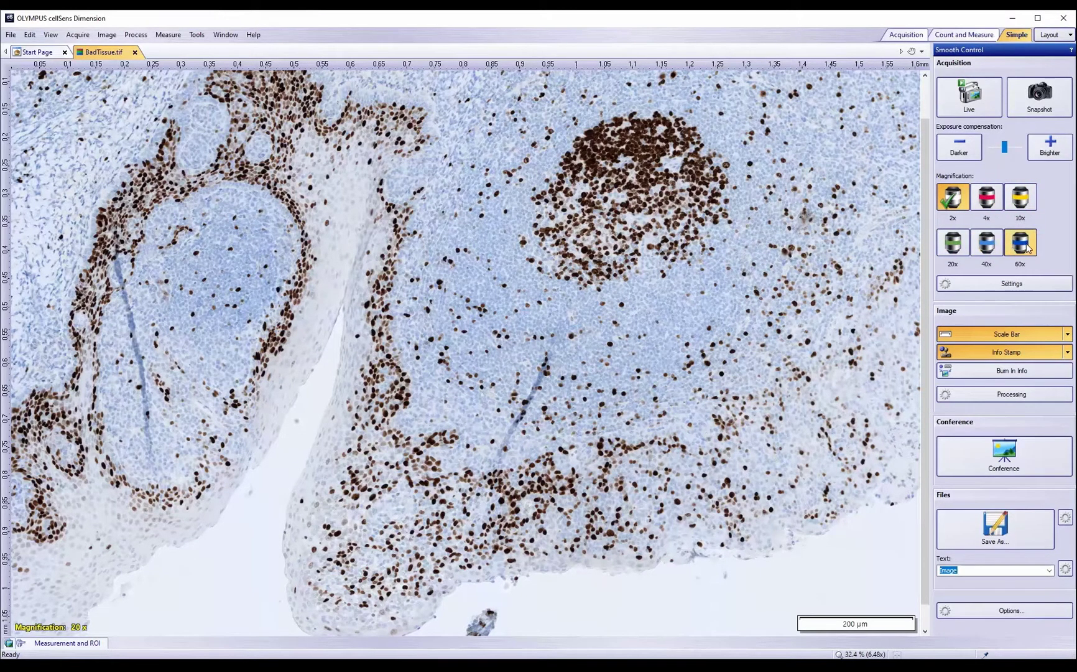
pyautogui.click(999, 284)
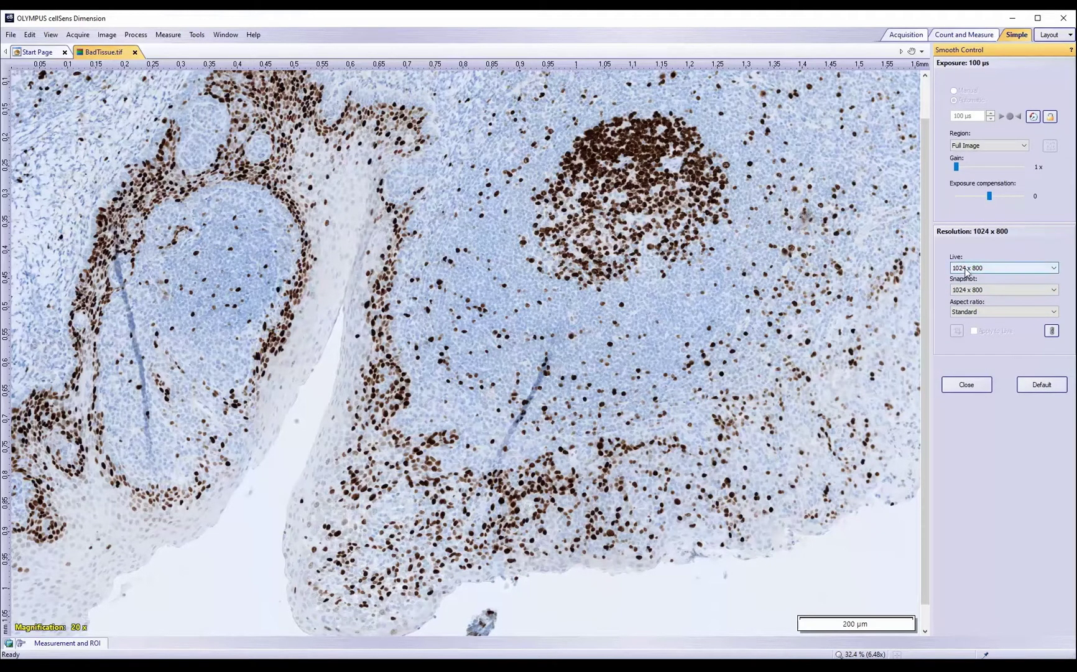
# - Set live camera resolution to 2048 x 1600, keep snapshots at 1024 x 800, and close settings
pyautogui.click(966, 270)
pyautogui.click(965, 279)
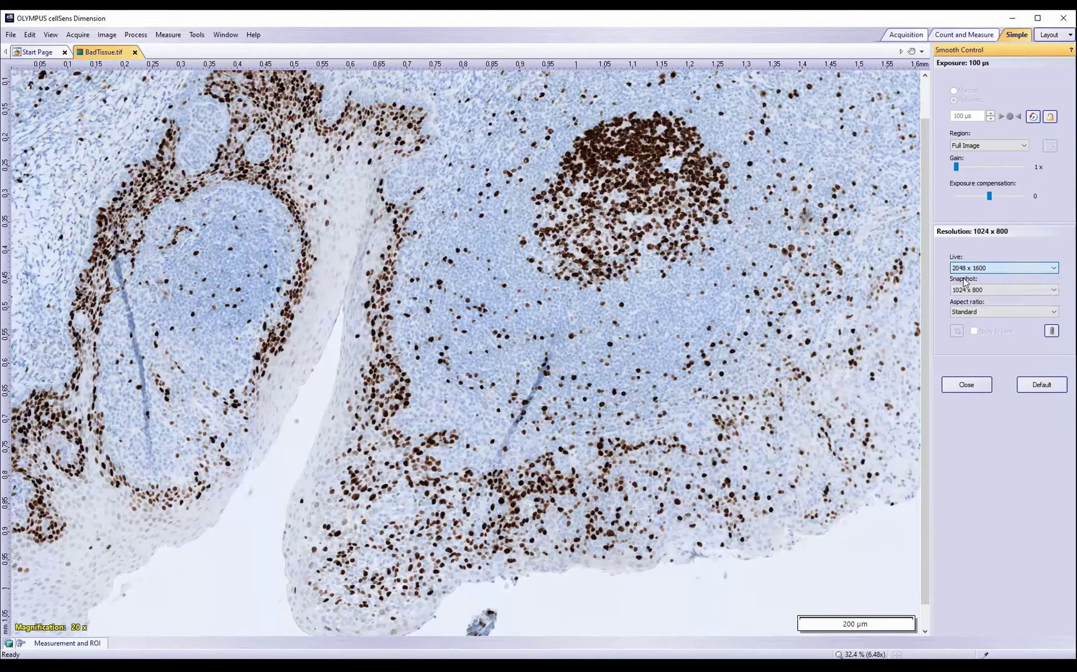
pyautogui.click(964, 289)
pyautogui.click(963, 311)
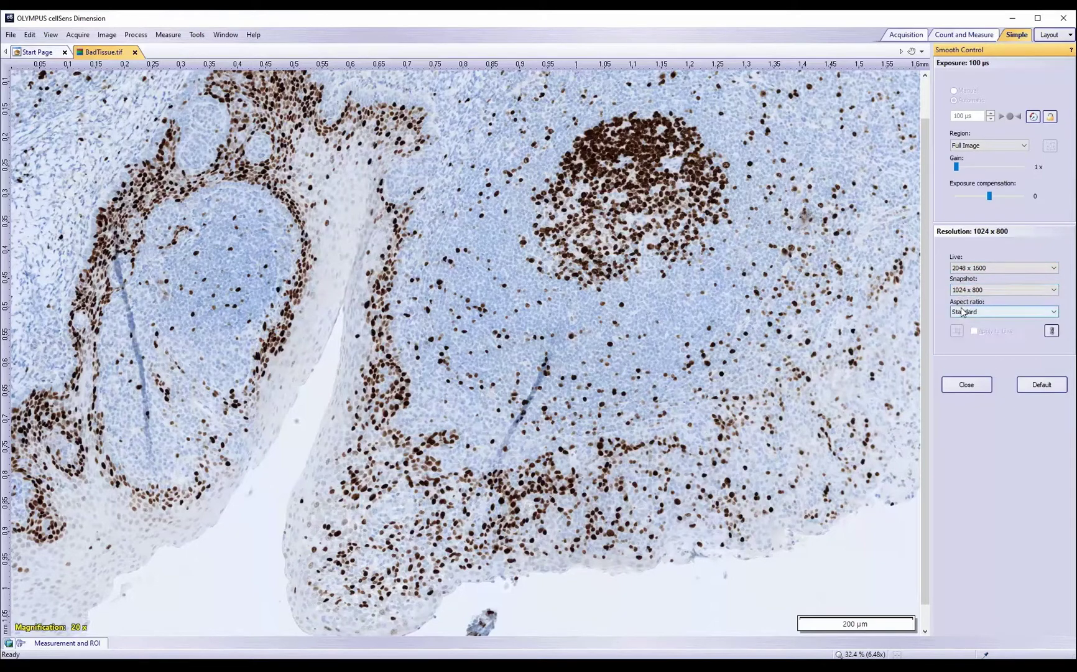
pyautogui.click(968, 386)
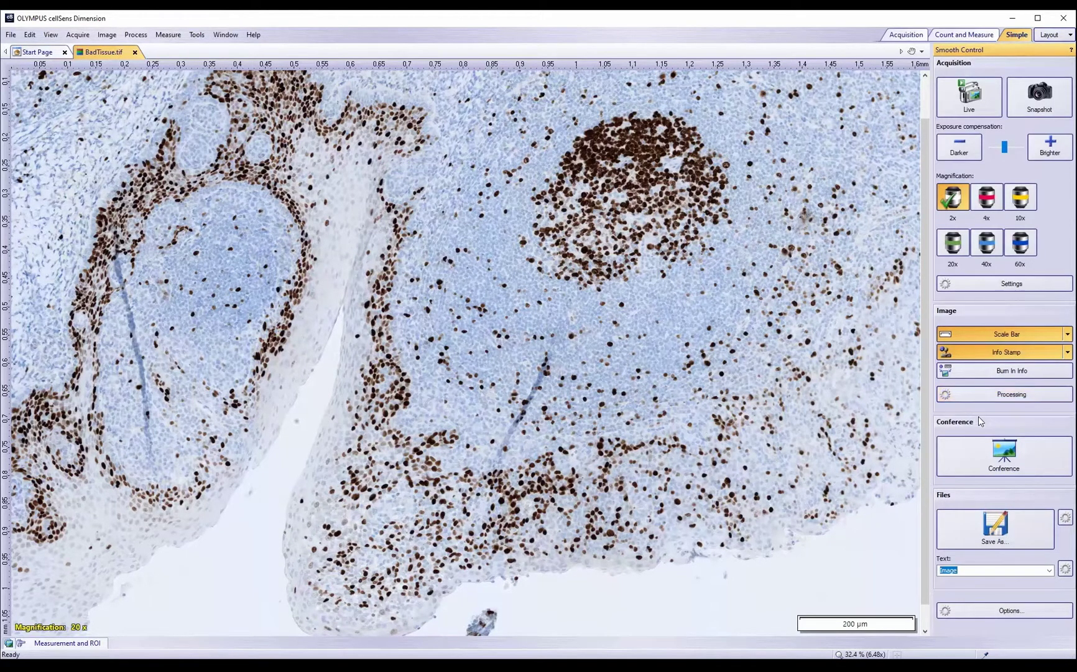
pyautogui.click(999, 337)
pyautogui.click(999, 337)
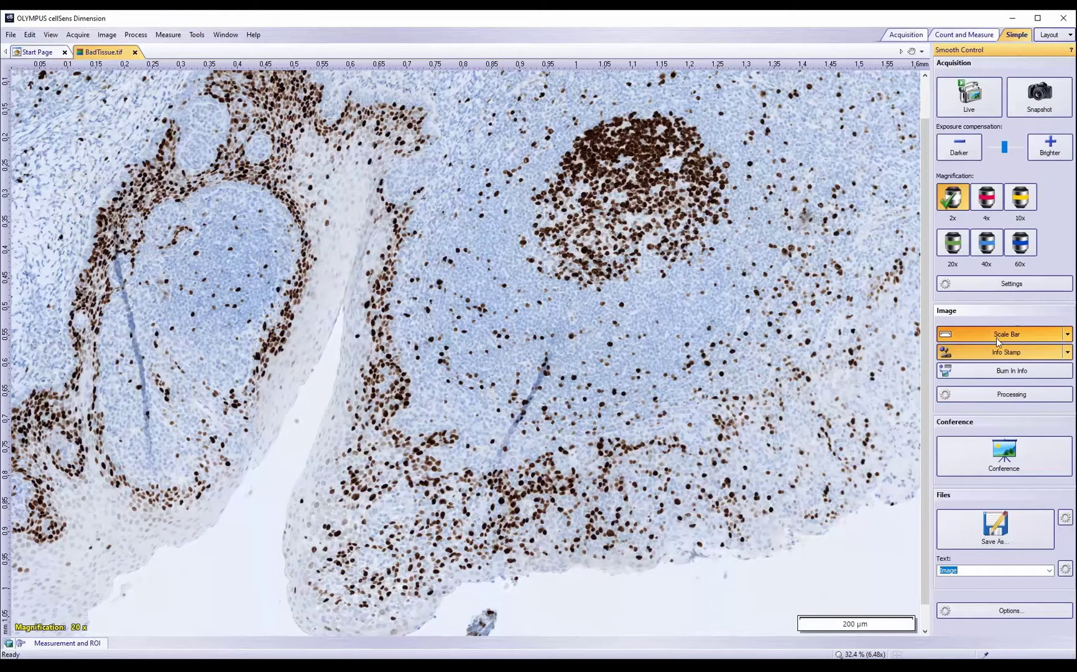
pyautogui.click(996, 354)
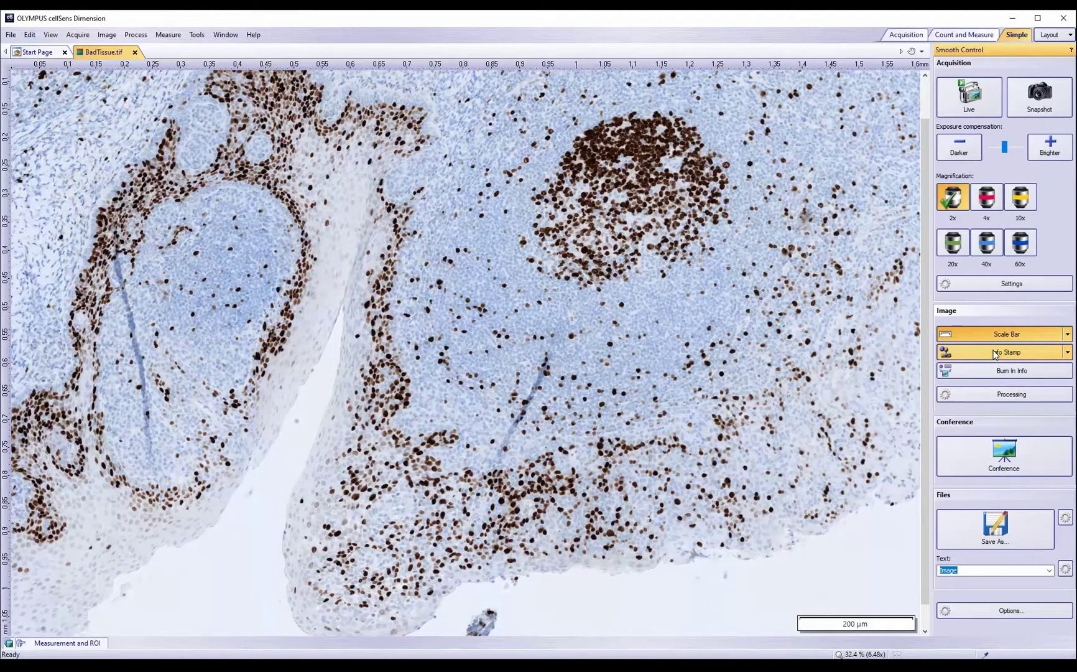
pyautogui.click(1066, 335)
pyautogui.click(969, 349)
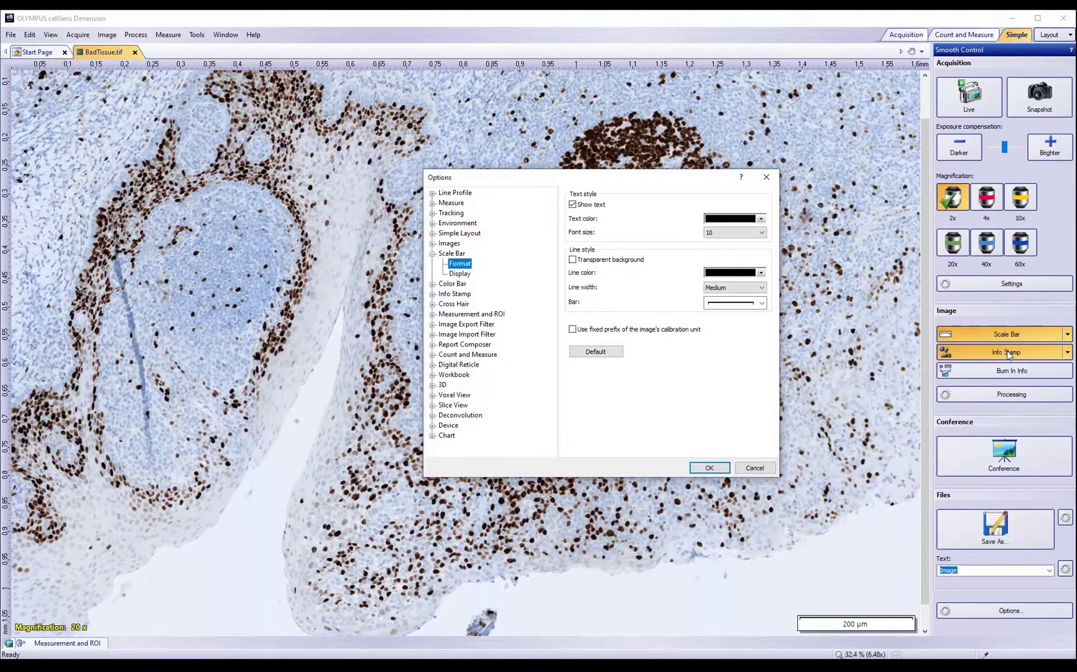
pyautogui.click(709, 469)
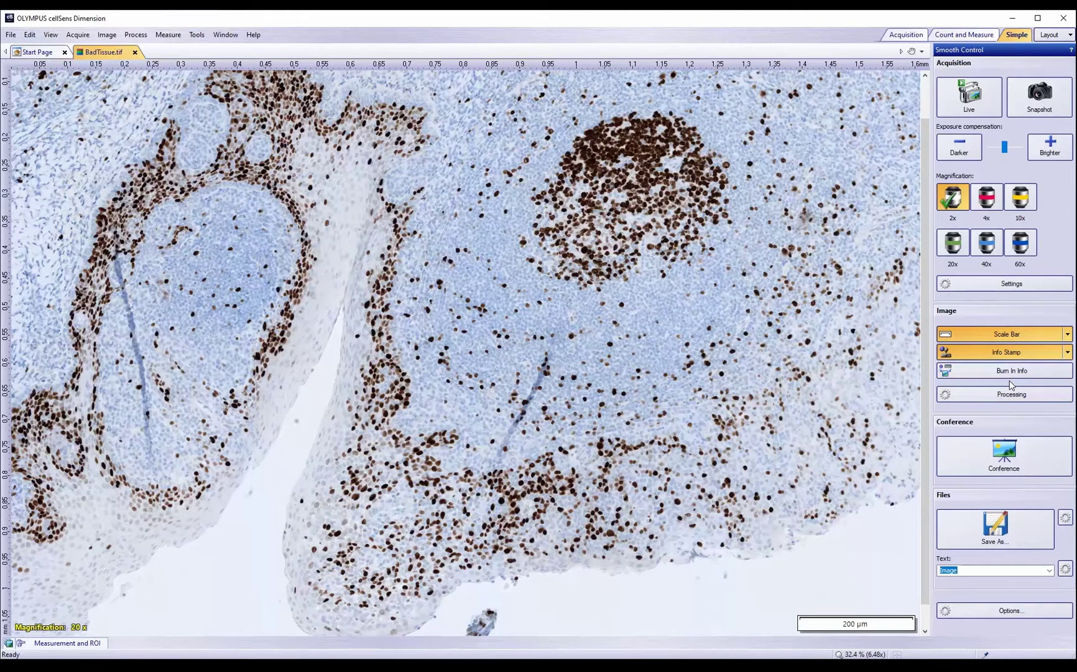
pyautogui.click(1006, 391)
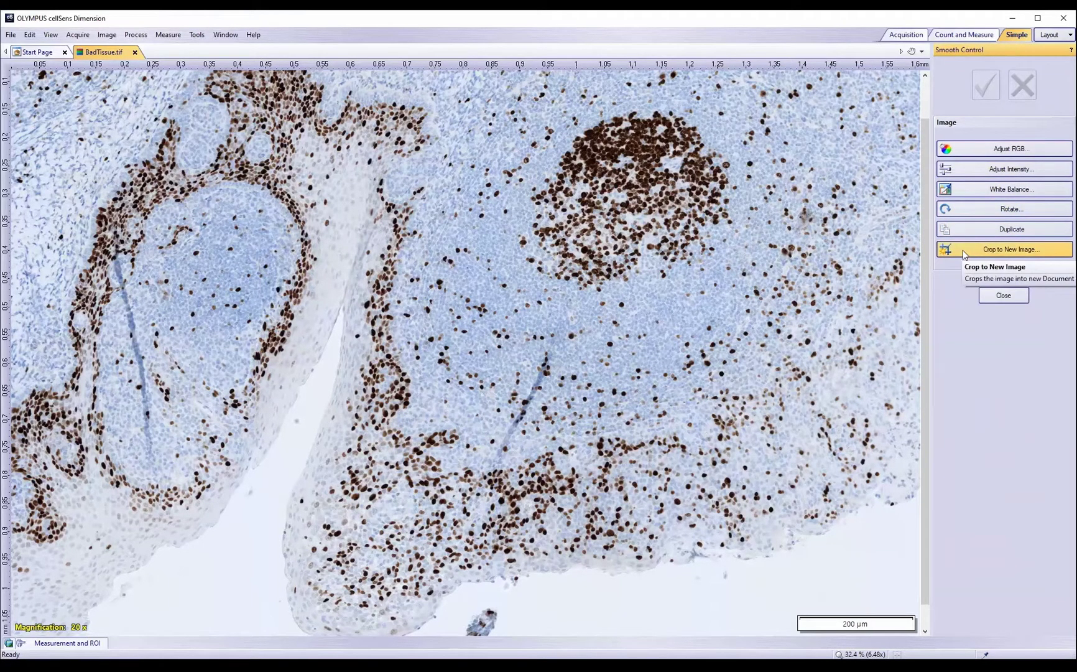
pyautogui.click(1002, 298)
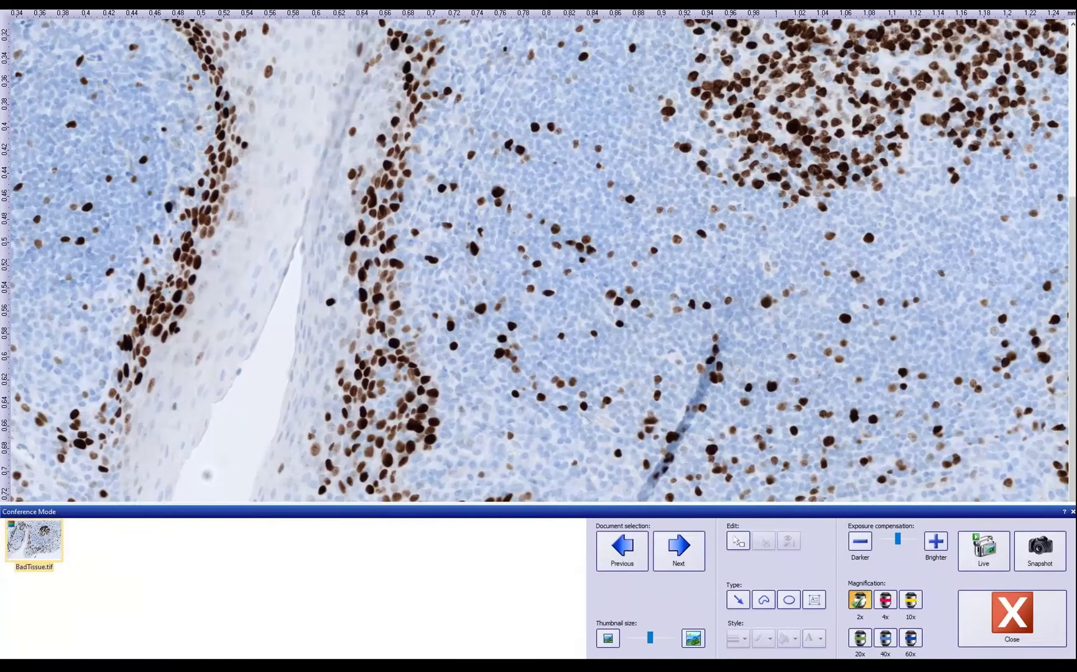
pyautogui.click(996, 621)
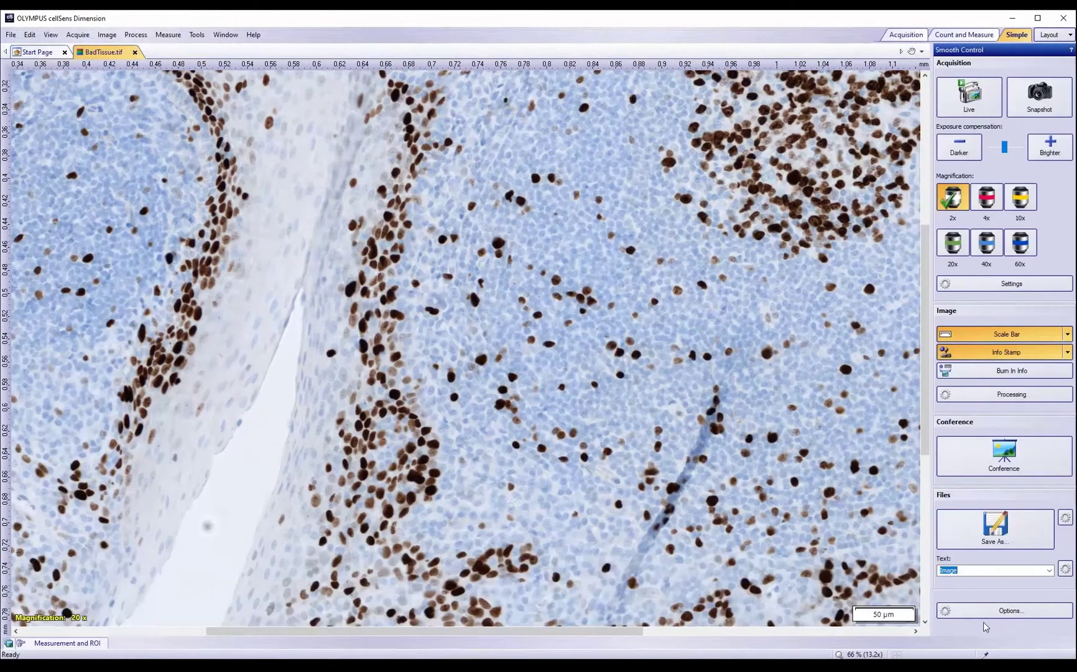
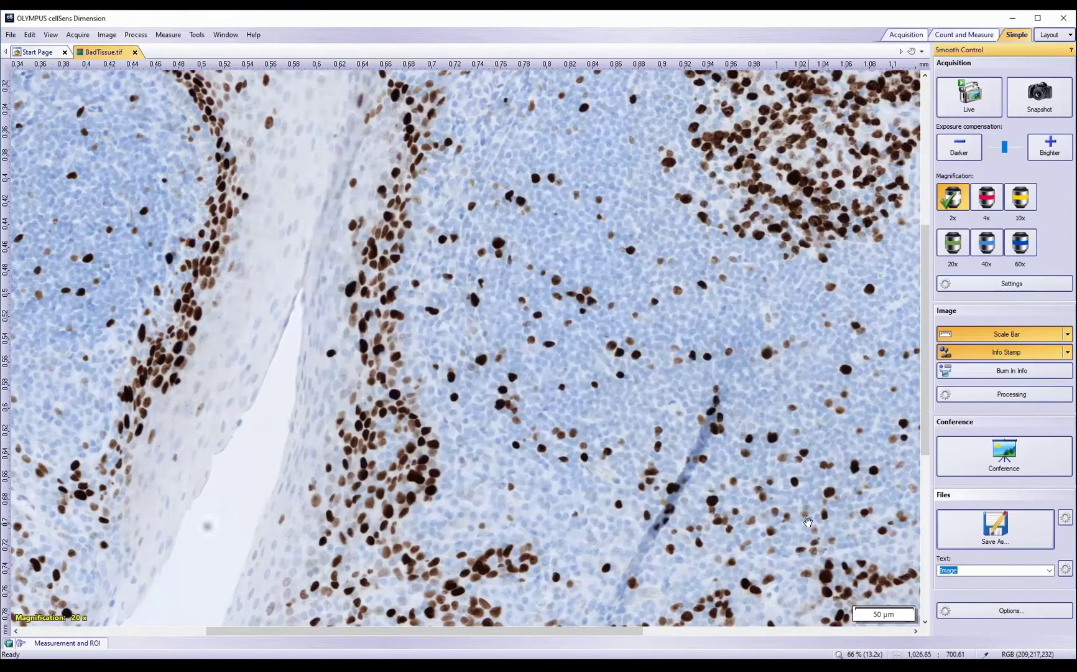
# - Open the Options dialog on Simple Layout > General from the Smooth Control panel
pyautogui.click(998, 613)
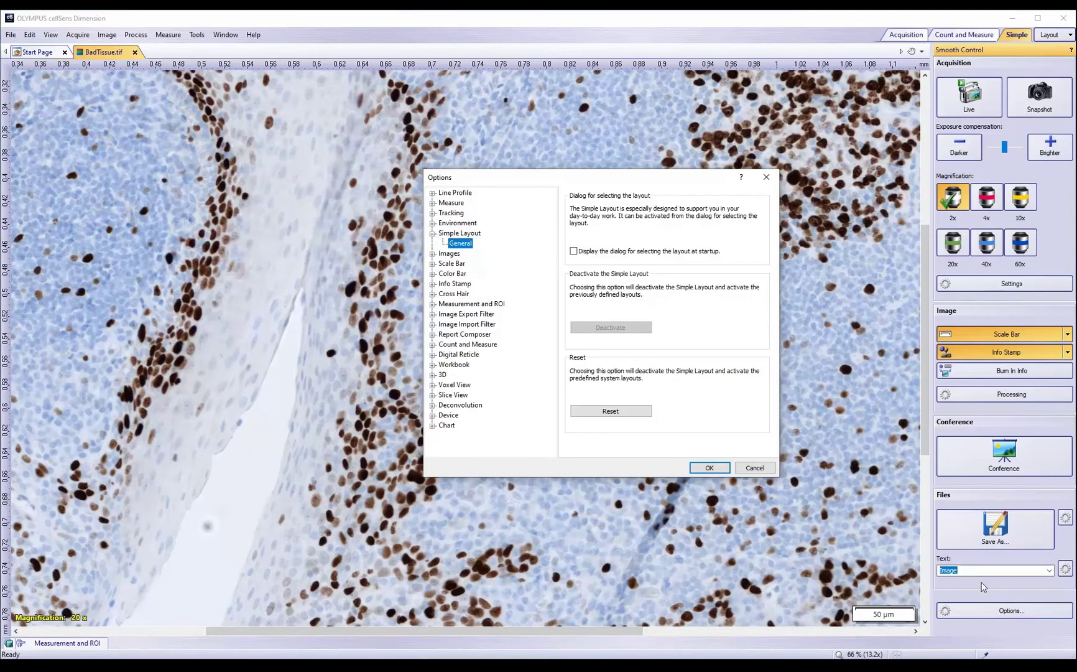